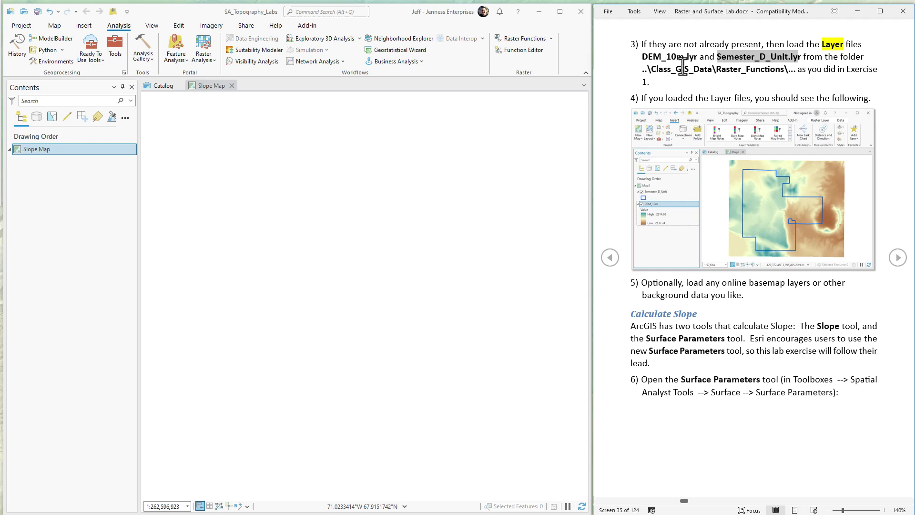
Step: In Add Data, browse to Class_GIS_Data > Raster_Functions and select DEM_10m.lyr and Semester_D_Unit.lyr
{"action": "left_click_drag", "start_coordinate": [642, 57], "coordinate": [692, 67]}
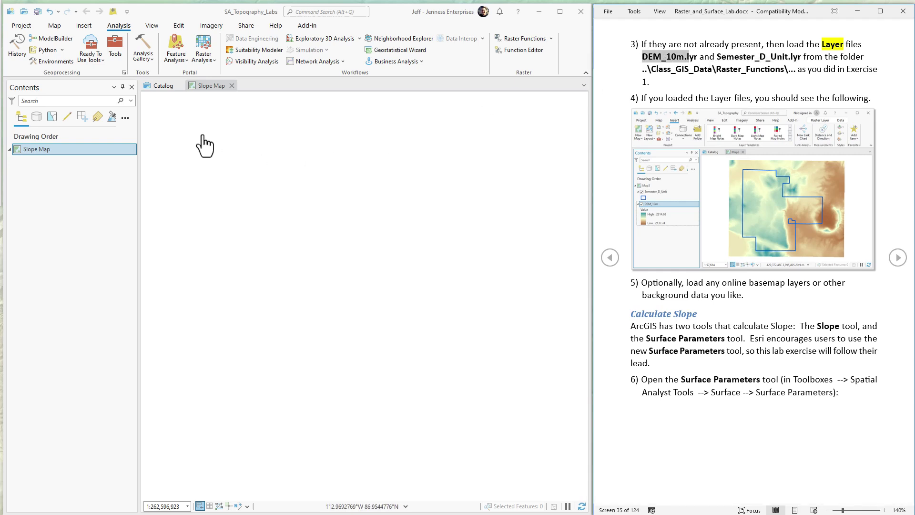
{"action": "left_click", "coordinate": [108, 10]}
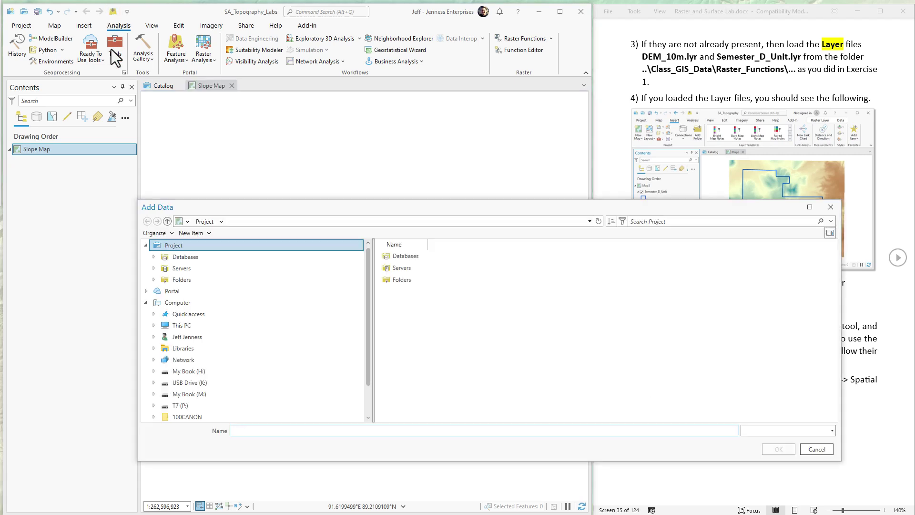
{"action": "left_click", "coordinate": [176, 281]}
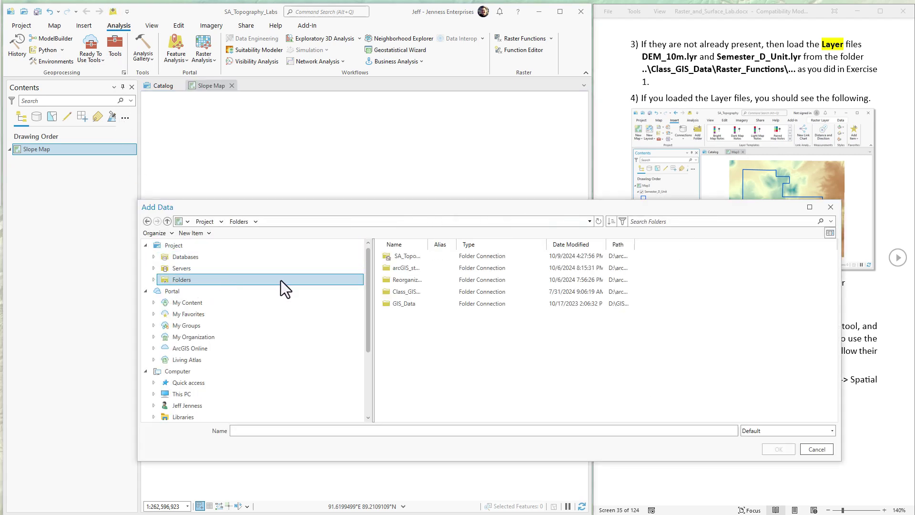
{"action": "left_click", "coordinate": [409, 294]}
{"action": "double_click", "coordinate": [410, 295]}
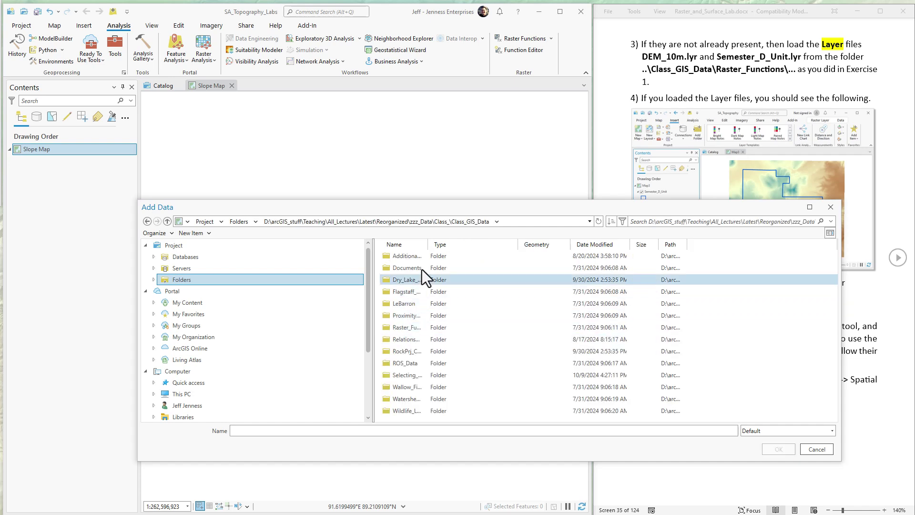
{"action": "left_click_drag", "start_coordinate": [427, 244], "coordinate": [467, 244]}
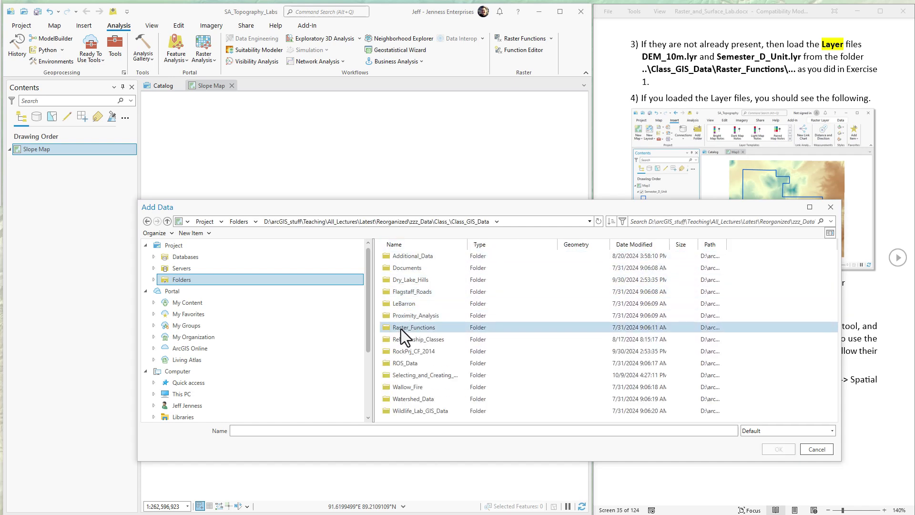
{"action": "double_click", "coordinate": [401, 327]}
{"action": "left_click", "coordinate": [413, 303]}
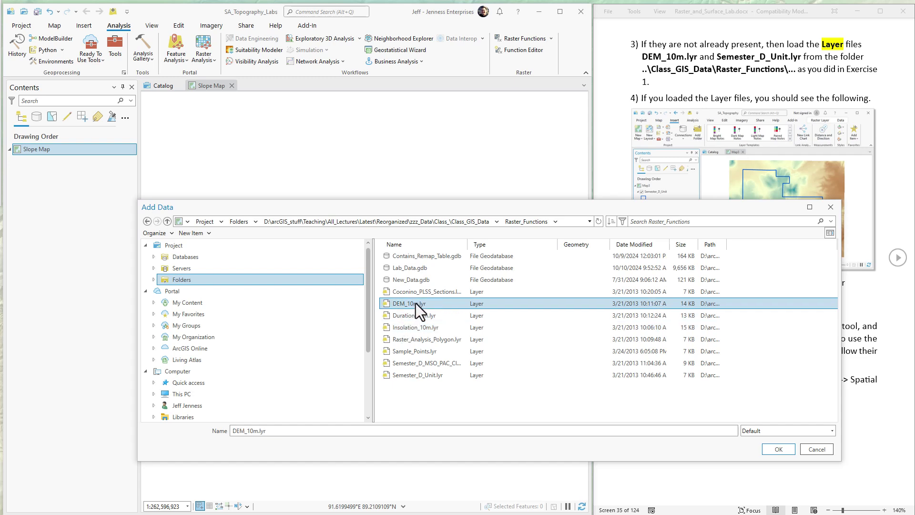
{"action": "left_click", "coordinate": [422, 377], "text": "ctrl"}
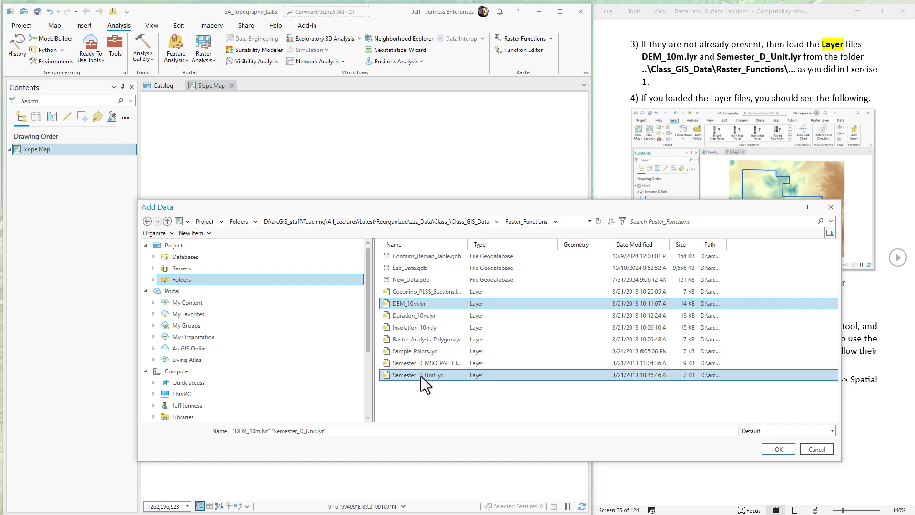
Step: Add the DEM_10m and Semester_D_Unit layer files to the Slope Map
{"action": "left_click", "coordinate": [778, 449]}
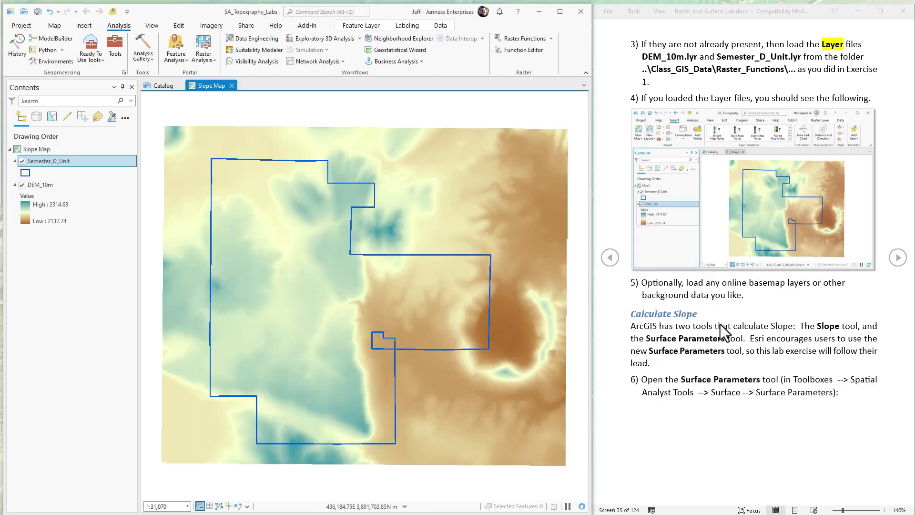
{"action": "left_click", "coordinate": [682, 380]}
{"action": "left_click", "coordinate": [682, 379], "text": "shift"}
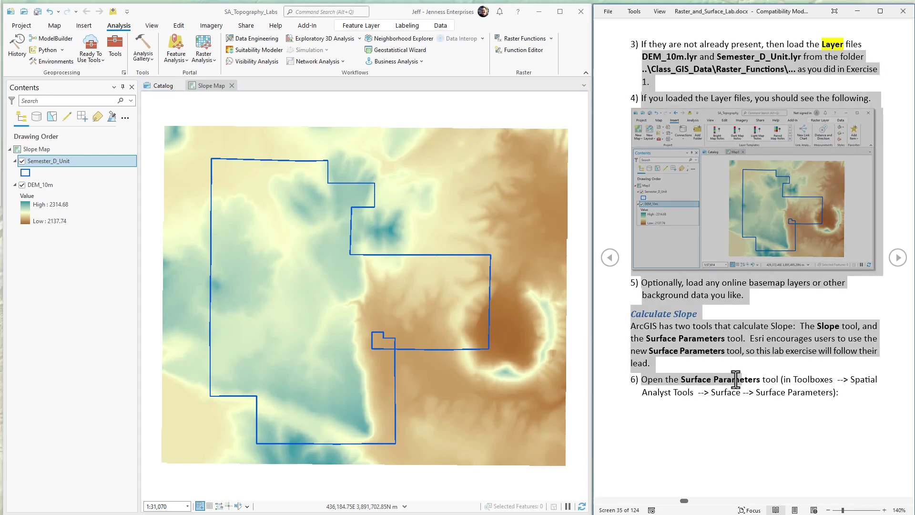
{"action": "left_click", "coordinate": [748, 380]}
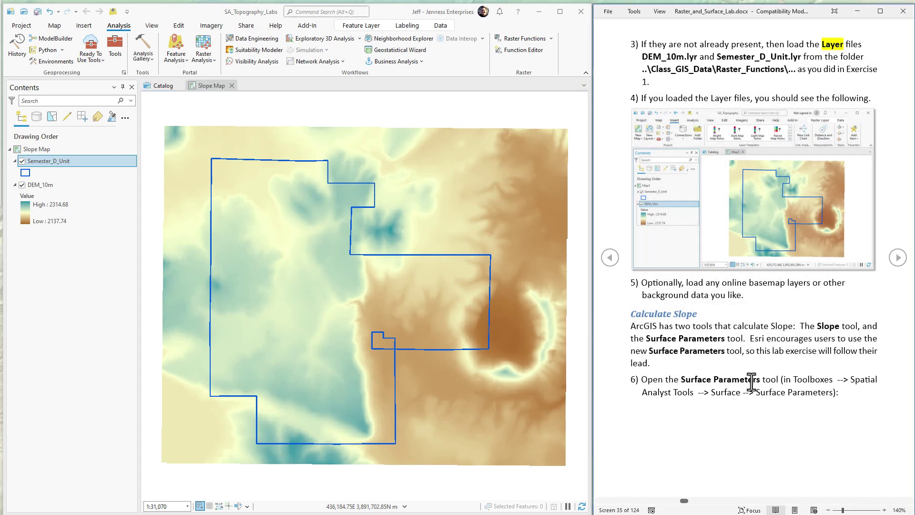
Step: Find 'Surface Parameters' in the geoprocessing tools and open the Spatial Analyst version
{"action": "left_click", "coordinate": [115, 48]}
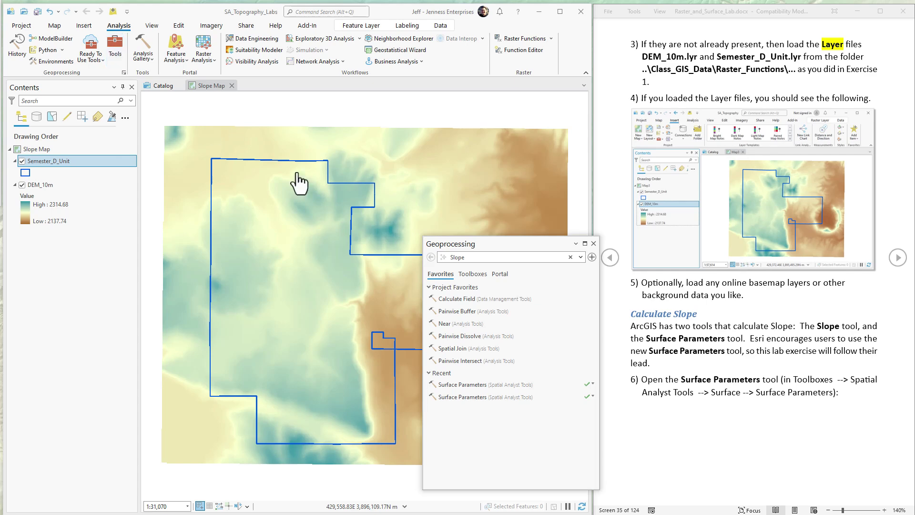
{"action": "type", "text": "S"}
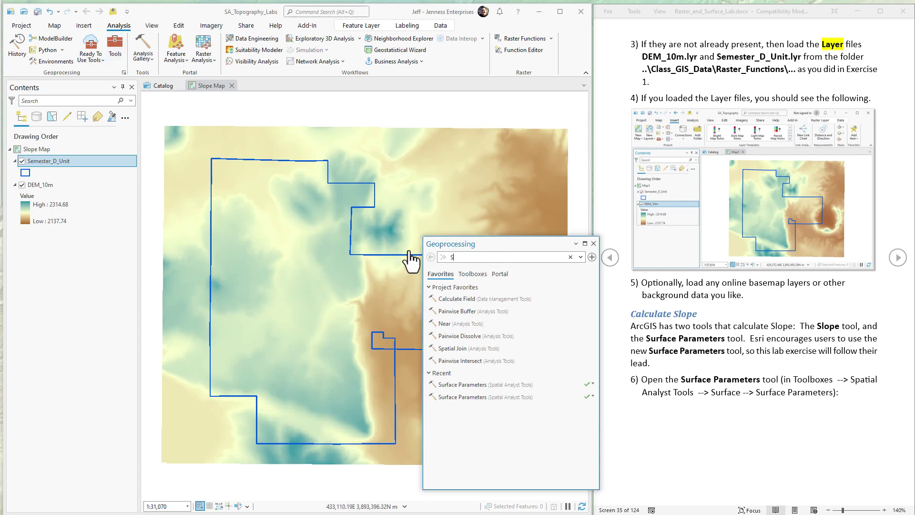
{"action": "type", "text": "urface P"}
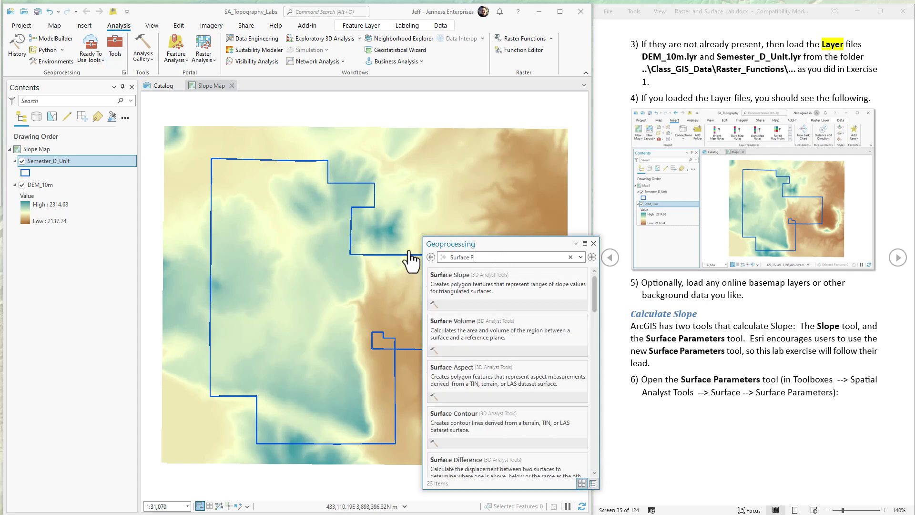
{"action": "type", "text": "arameters"}
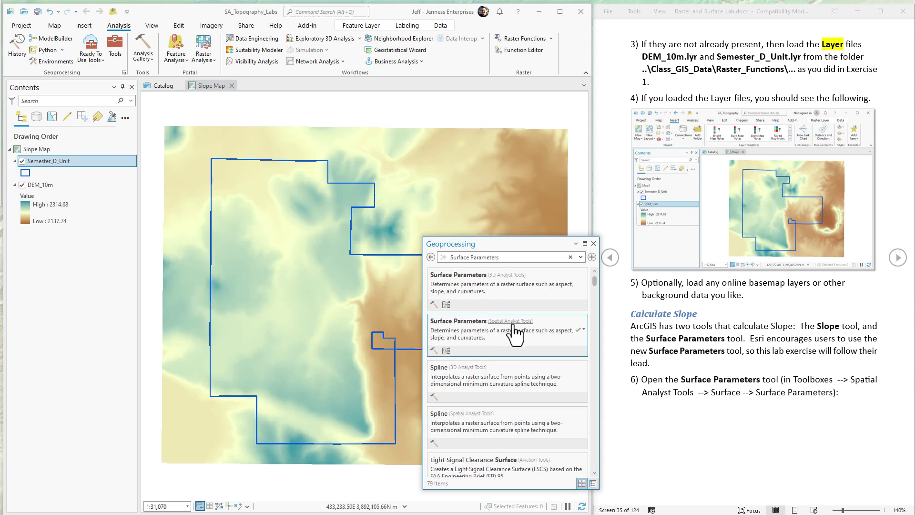
{"action": "left_click", "coordinate": [471, 324]}
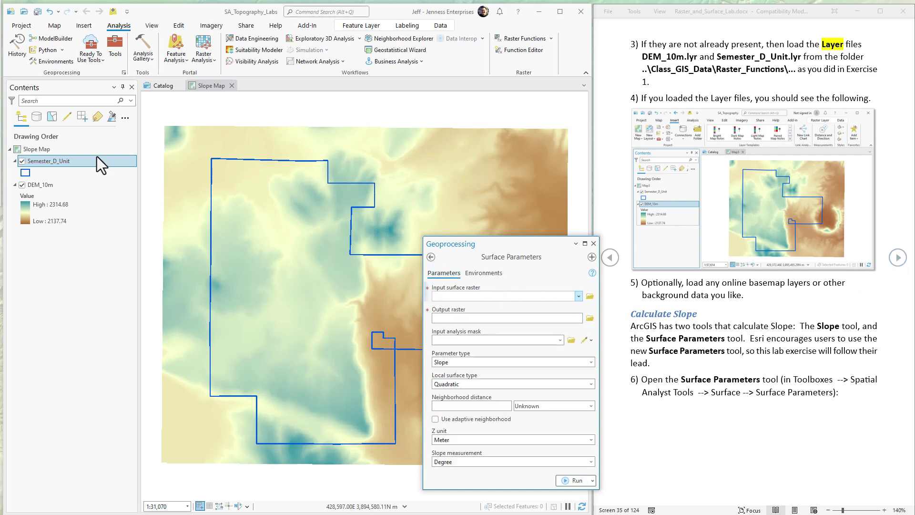
Step: Set DEM_10m as the input surface raster and name the output raster Slope
{"action": "left_click_drag", "start_coordinate": [44, 185], "coordinate": [460, 300]}
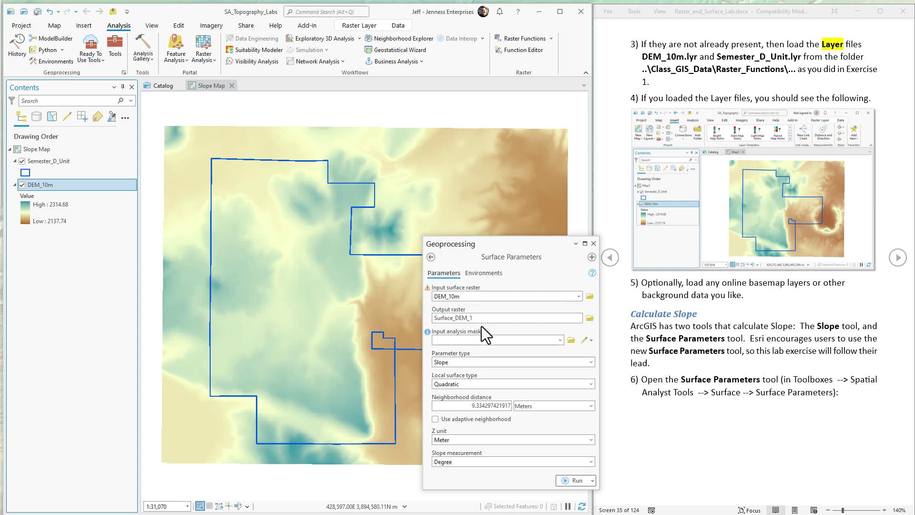
{"action": "left_click", "coordinate": [484, 318]}
{"action": "double_click", "coordinate": [546, 318]}
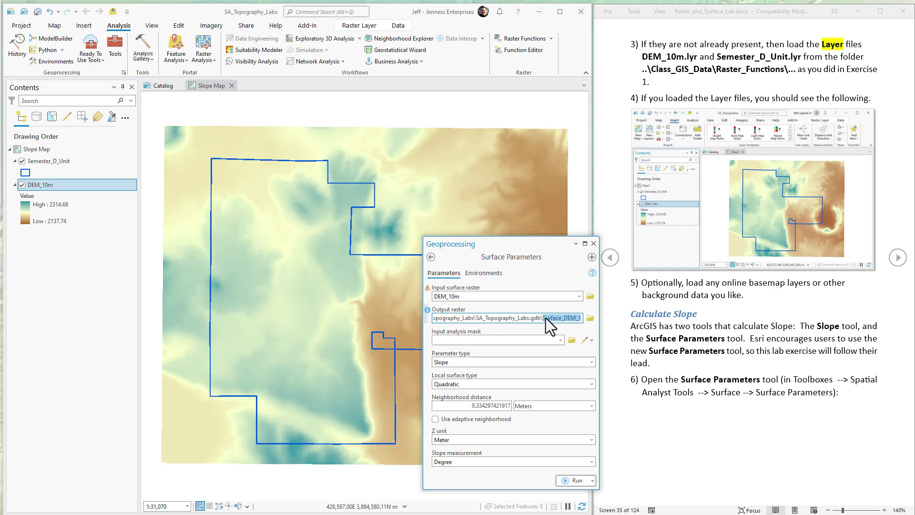
{"action": "type", "text": "Slope"}
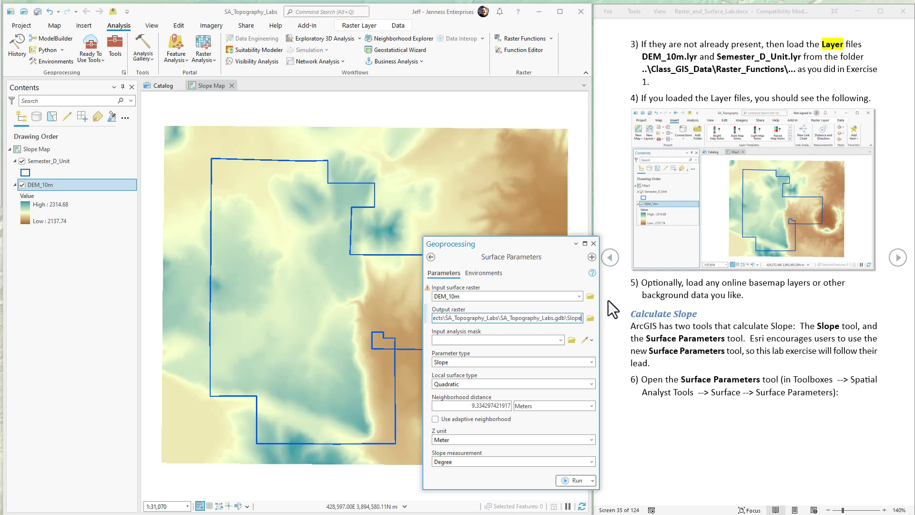
{"action": "key", "text": "Tab"}
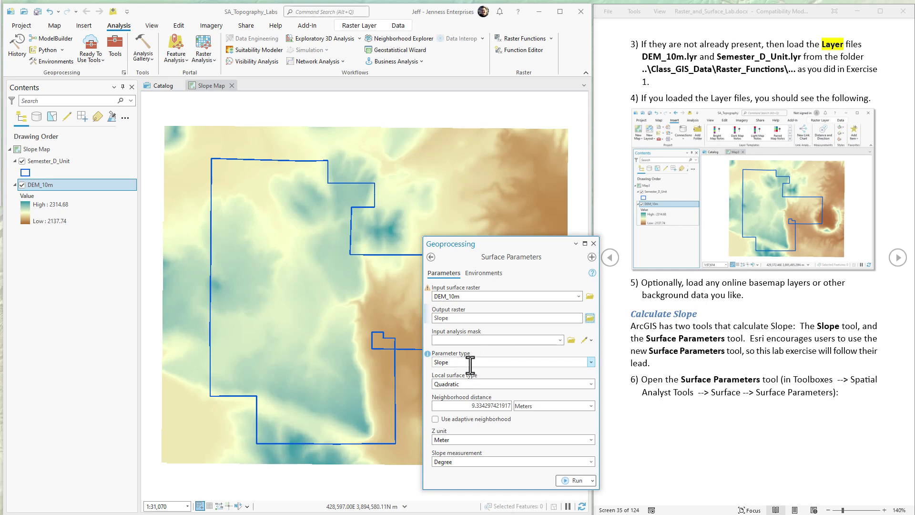
Step: Keep parameter type Slope, Quadratic surface, Z unit Meter and slope measured in Degree
{"action": "left_click", "coordinate": [591, 362]}
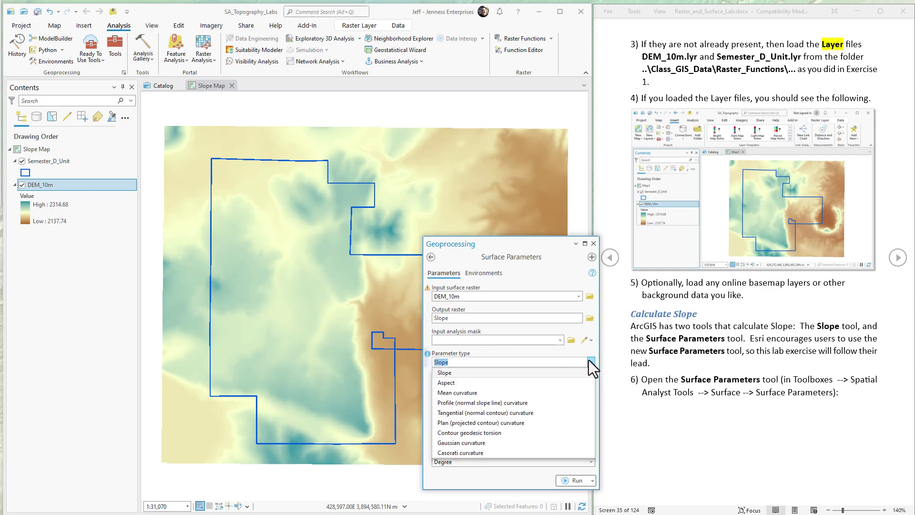
{"action": "left_click", "coordinate": [452, 372]}
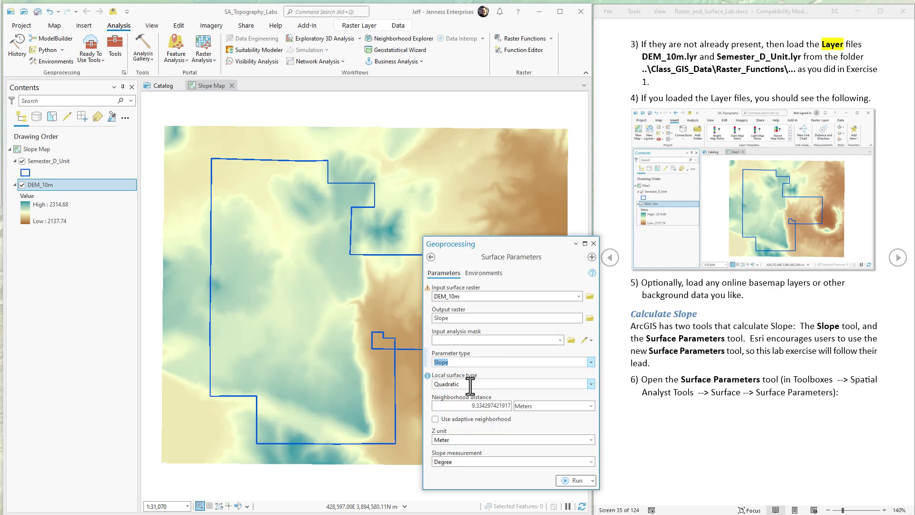
{"action": "key", "text": "Tab"}
{"action": "left_click", "coordinate": [464, 408]}
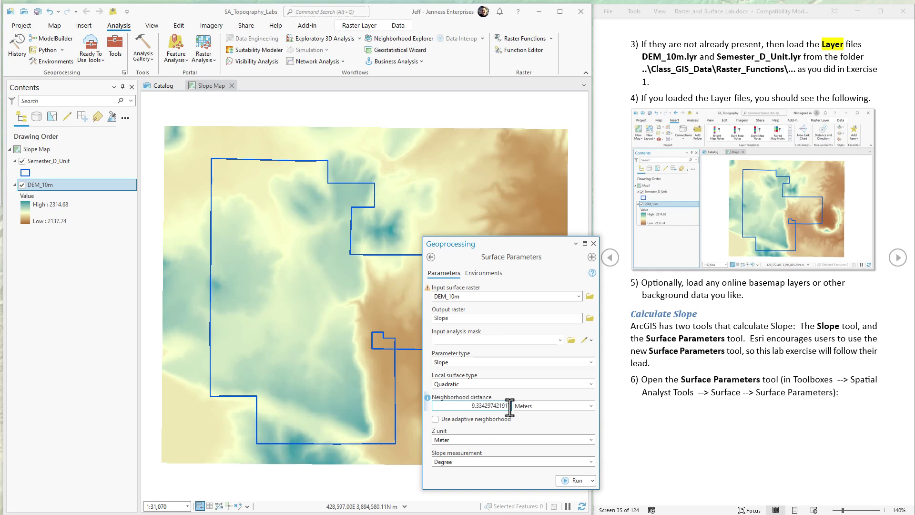
{"action": "left_click", "coordinate": [452, 440]}
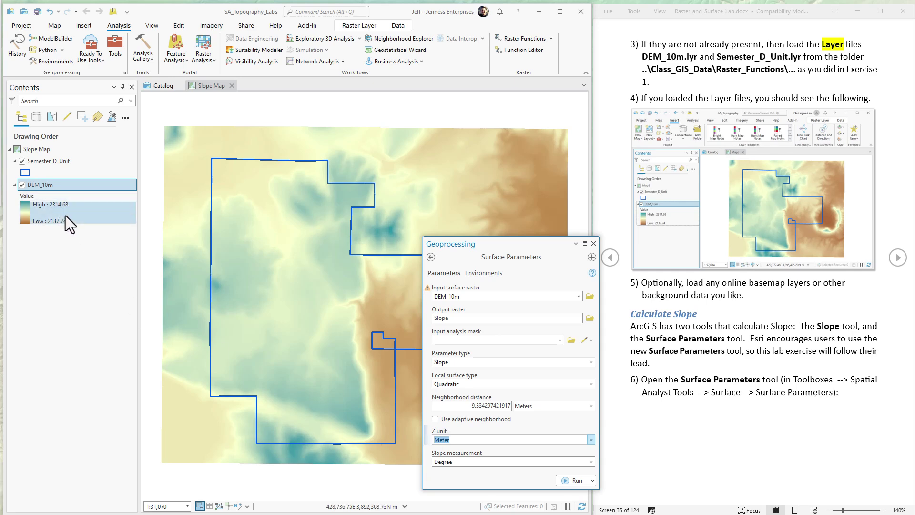
{"action": "left_click", "coordinate": [469, 441]}
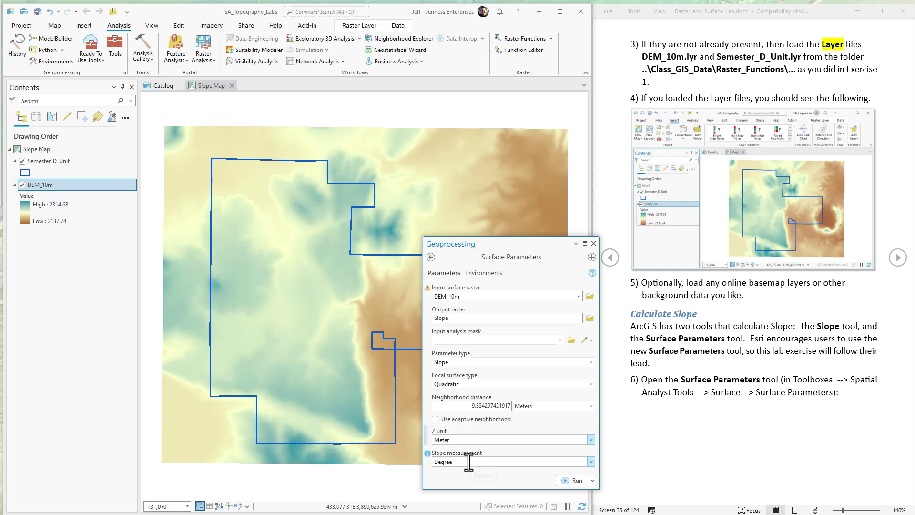
{"action": "left_click", "coordinate": [590, 460]}
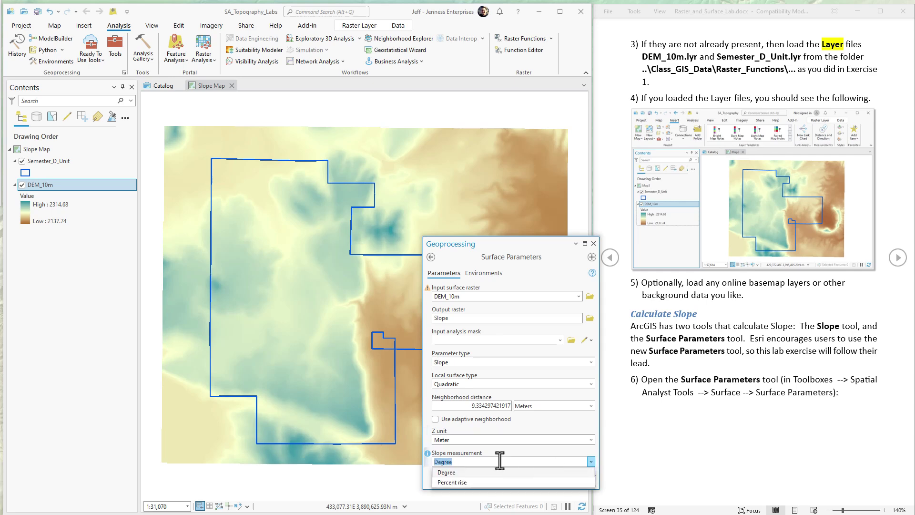
{"action": "left_click", "coordinate": [449, 472]}
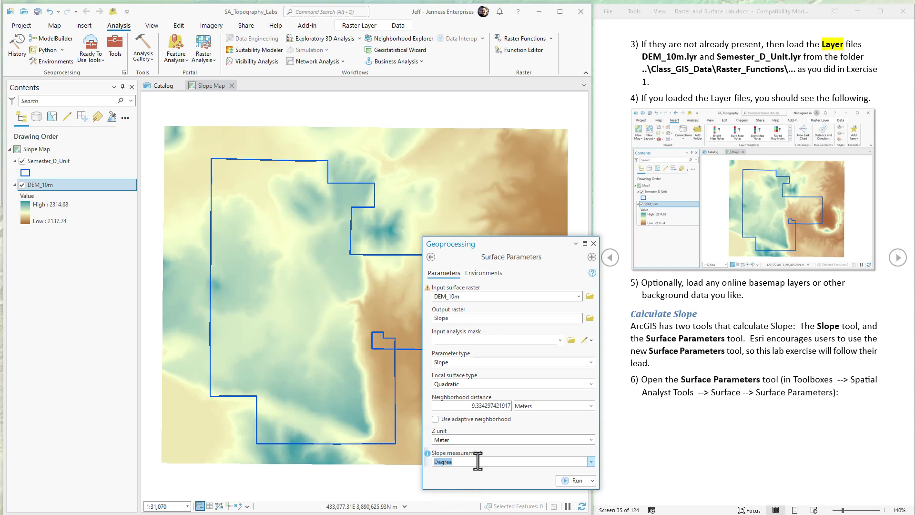
{"action": "left_click", "coordinate": [474, 461]}
Step: Run Surface Parameters to create the Slope layer (0.0 to 57.9), then close the tool
{"action": "left_click", "coordinate": [572, 480]}
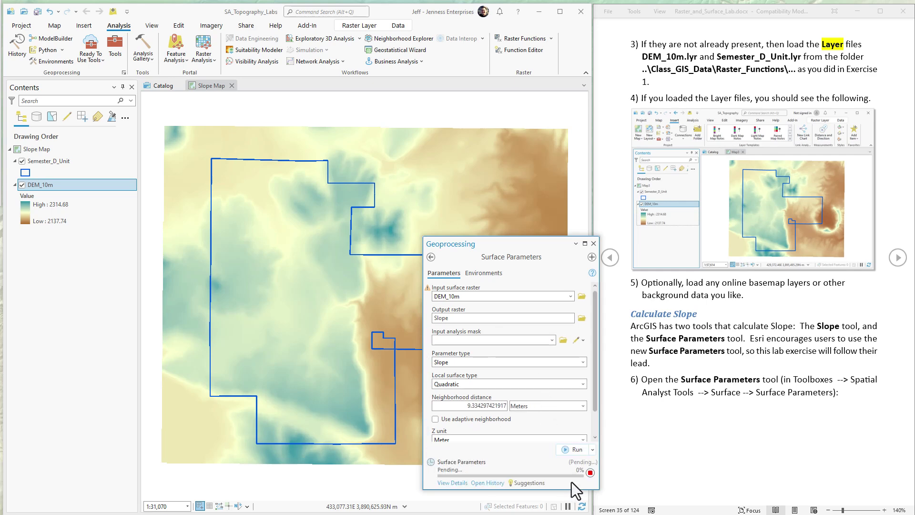
{"action": "left_click", "coordinate": [898, 259]}
{"action": "left_click", "coordinate": [898, 258]}
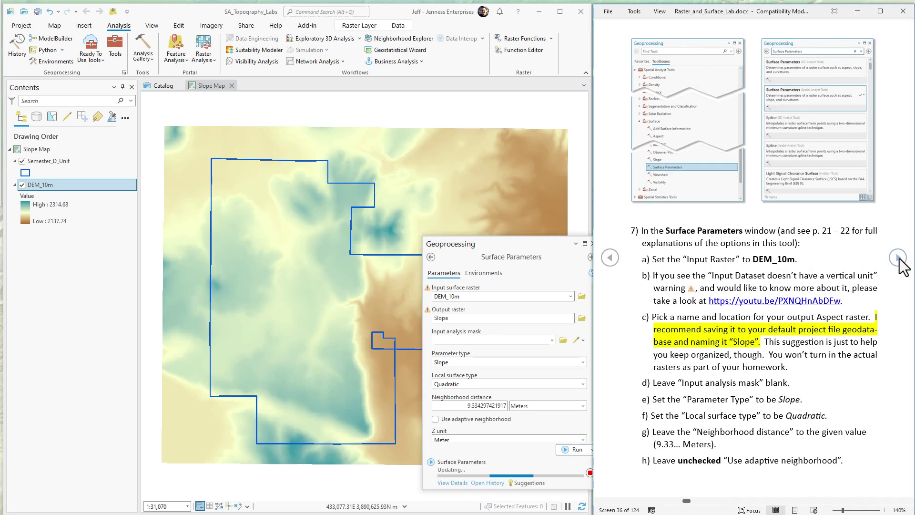
{"action": "left_click", "coordinate": [899, 259]}
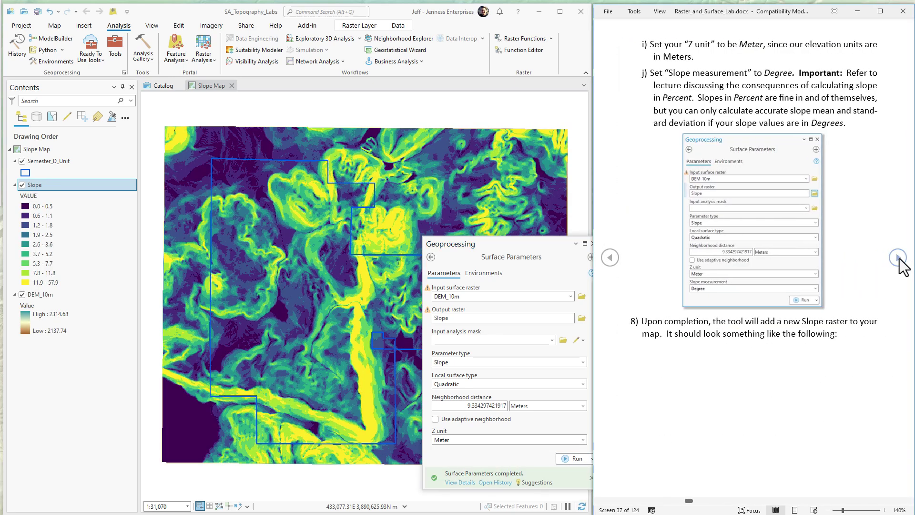
{"action": "left_click", "coordinate": [899, 259]}
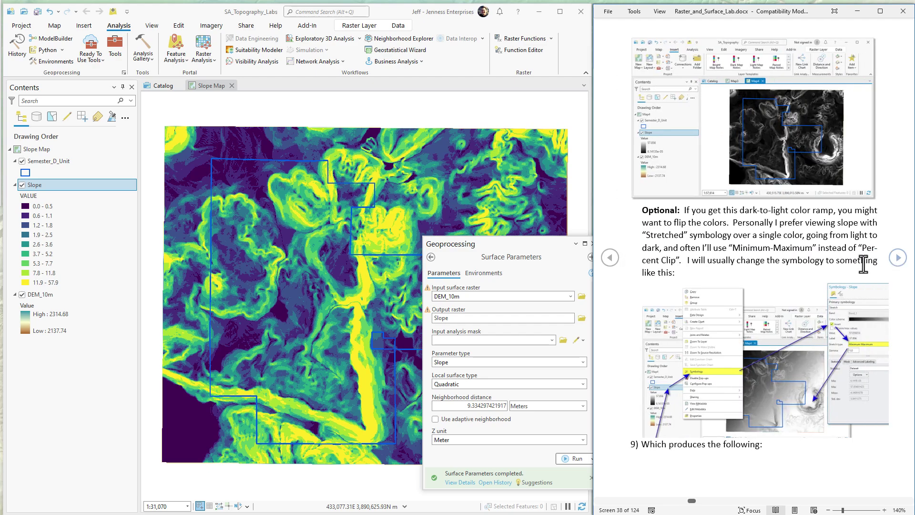
{"action": "left_click_drag", "start_coordinate": [492, 245], "coordinate": [458, 247]}
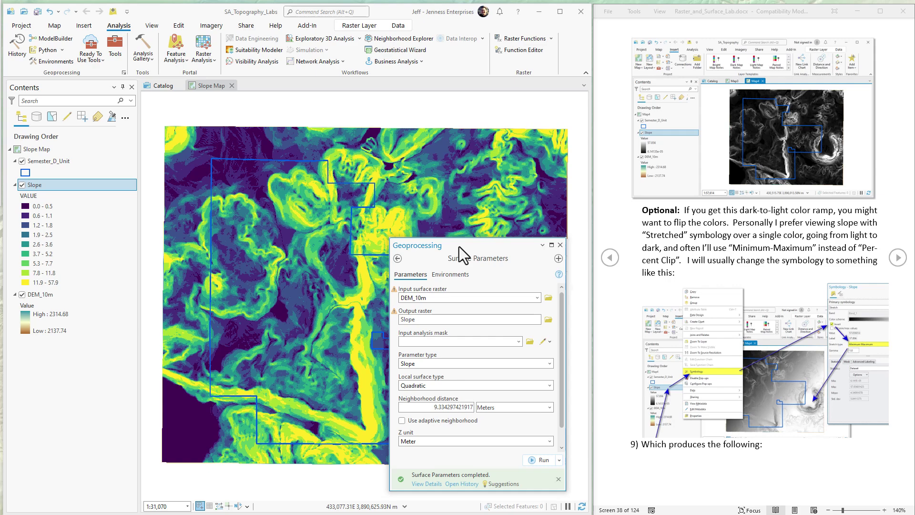
{"action": "left_click", "coordinate": [560, 245]}
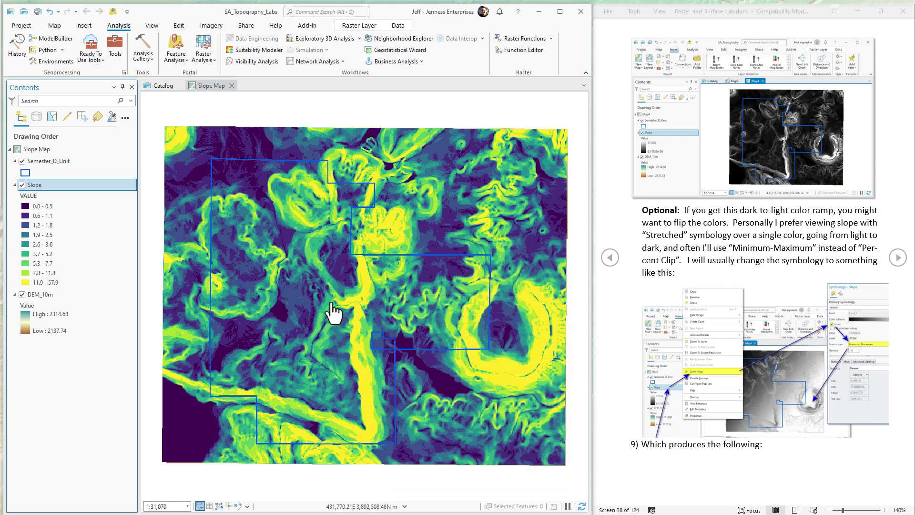
Step: Give the Slope layer an inverted Stretch symbology with Minimum Maximum stretch type
{"action": "right_click", "coordinate": [49, 185]}
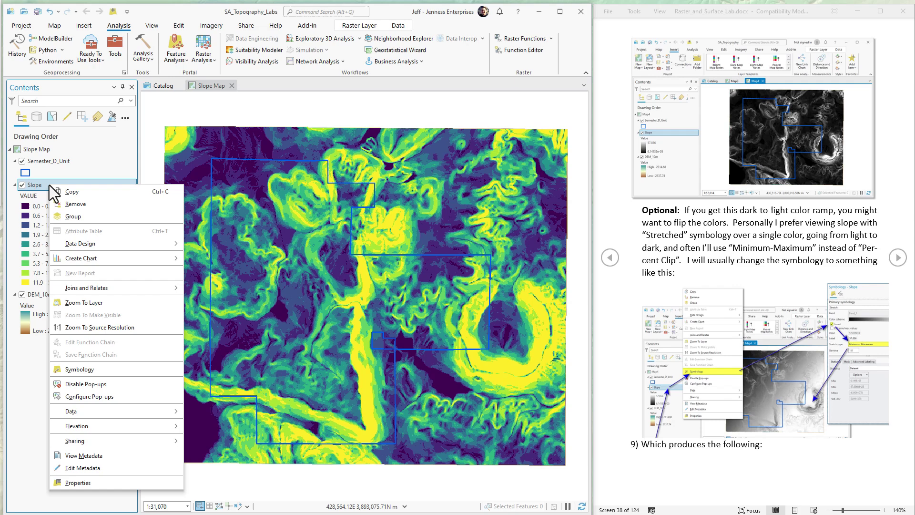
{"action": "left_click", "coordinate": [82, 370]}
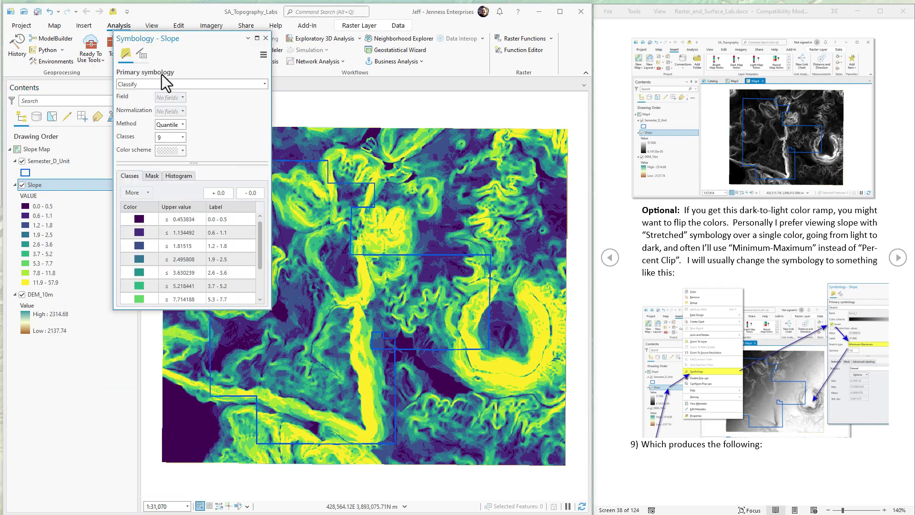
{"action": "left_click", "coordinate": [170, 82]}
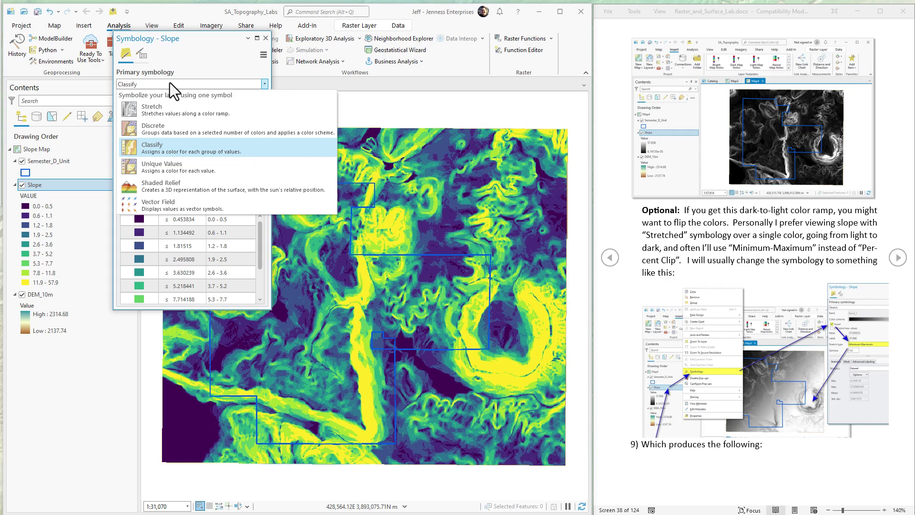
{"action": "left_click", "coordinate": [155, 107]}
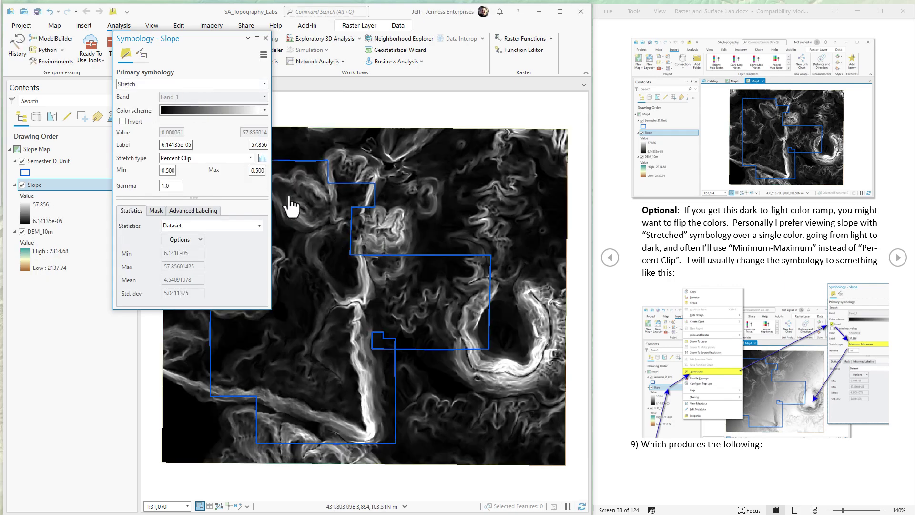
{"action": "left_click", "coordinate": [123, 122]}
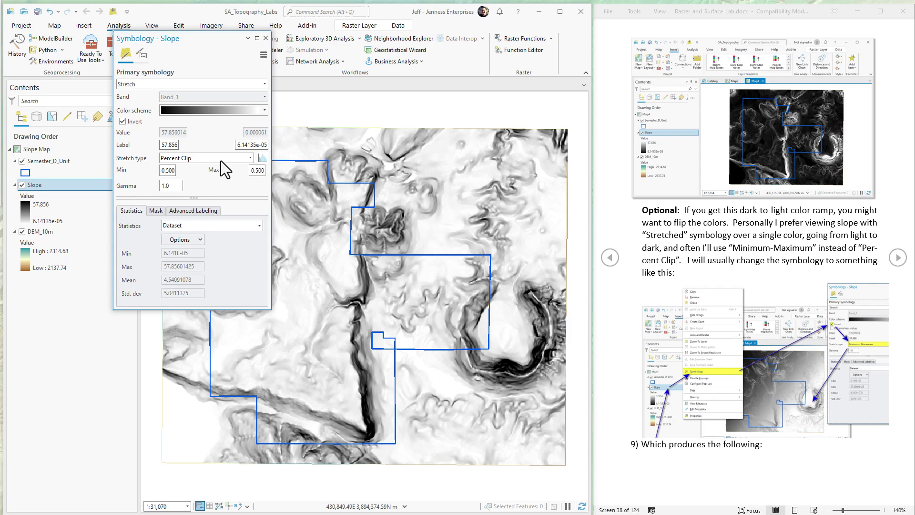
{"action": "left_click", "coordinate": [249, 158]}
{"action": "left_click", "coordinate": [205, 202]}
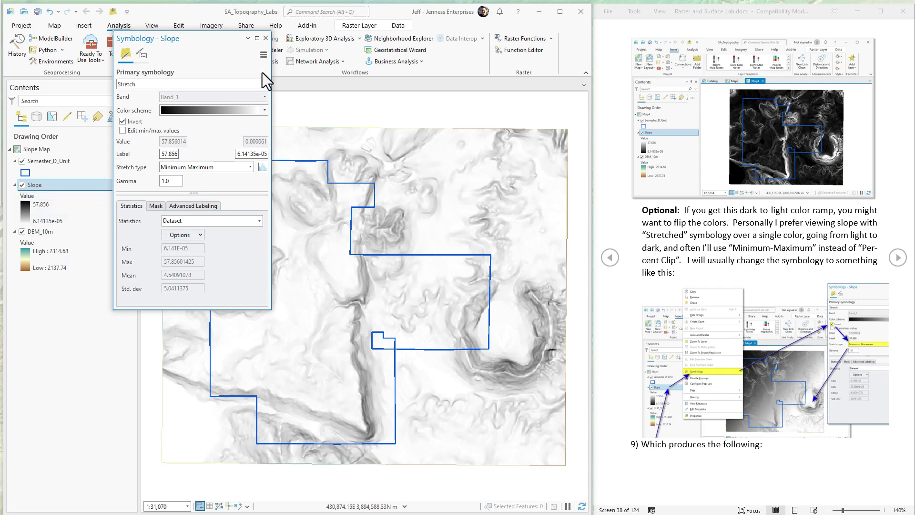
{"action": "left_click", "coordinate": [264, 38]}
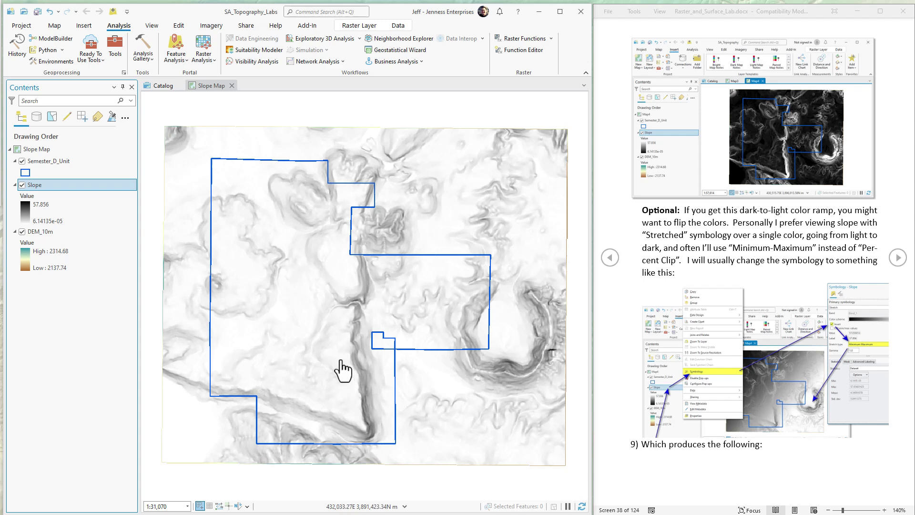
Step: Display the Slope raster's metadata in the Catalog, down to its Geoprocessing history
{"action": "left_click", "coordinate": [159, 85]}
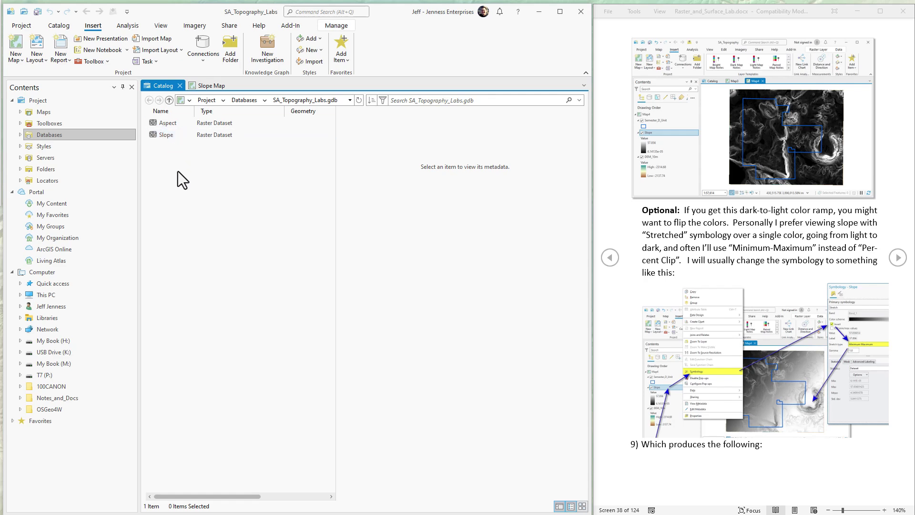
{"action": "left_click", "coordinate": [168, 135]}
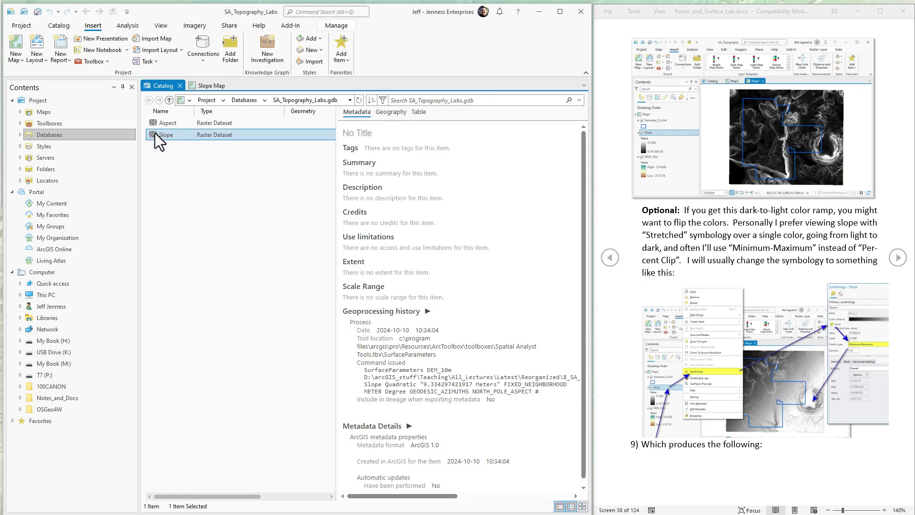
{"action": "scroll", "coordinate": [450, 188], "scroll_direction": "down", "scroll_amount": 1}
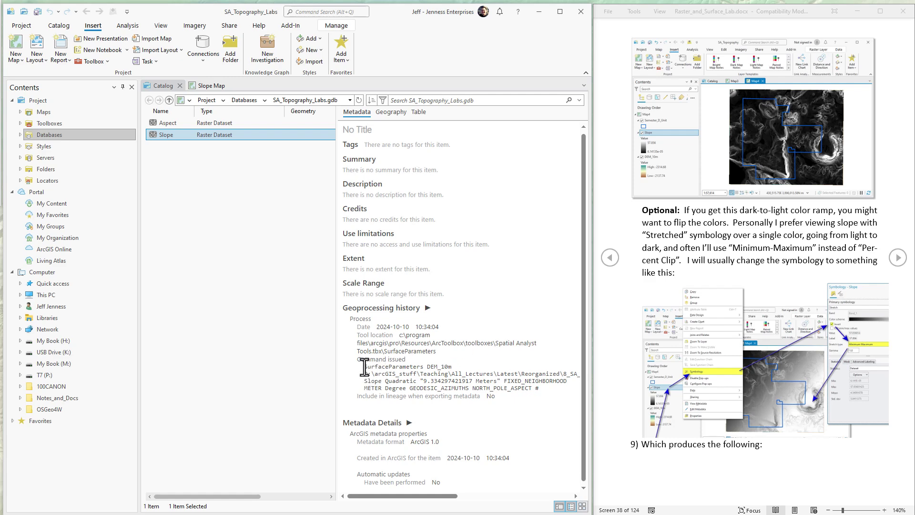
Step: Examine the SurfaceParameters command in the history, including its Degree setting
{"action": "left_click_drag", "start_coordinate": [362, 366], "coordinate": [556, 388]}
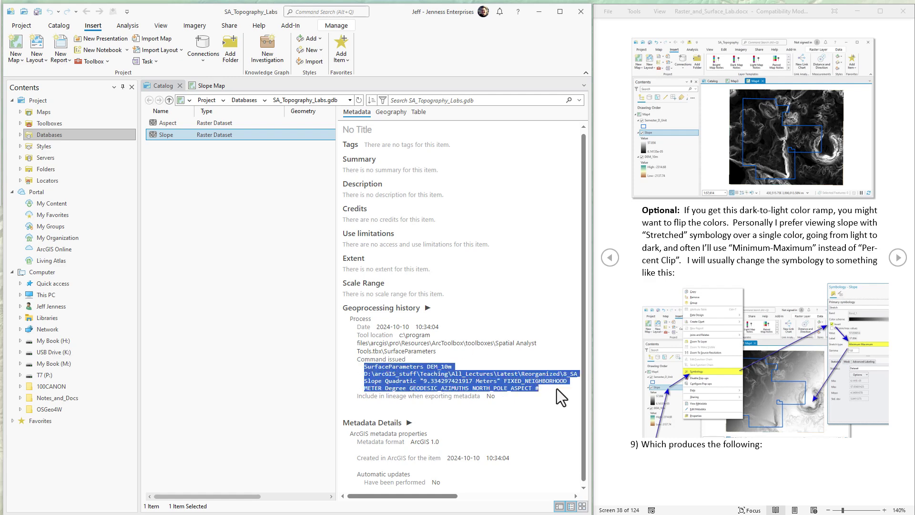
{"action": "left_click", "coordinate": [479, 394]}
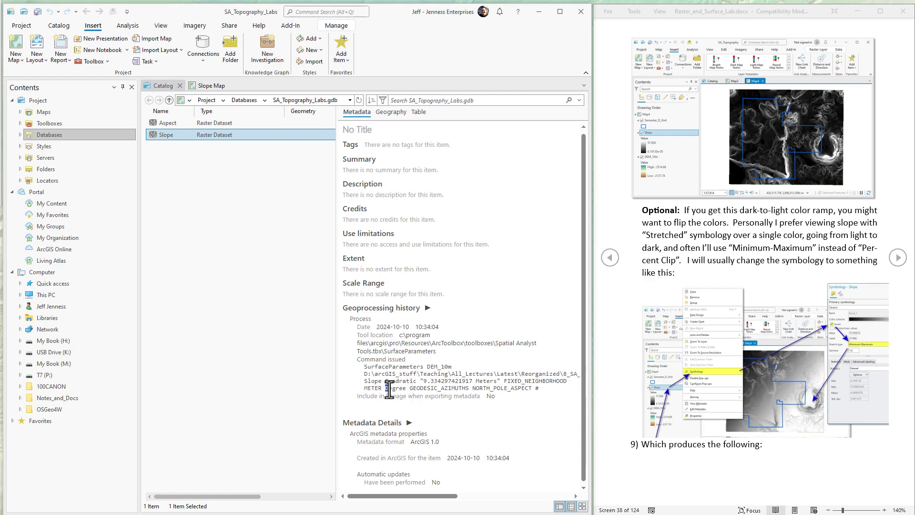
{"action": "double_click", "coordinate": [394, 388]}
{"action": "left_click", "coordinate": [456, 389]}
{"action": "left_click", "coordinate": [21, 25]}
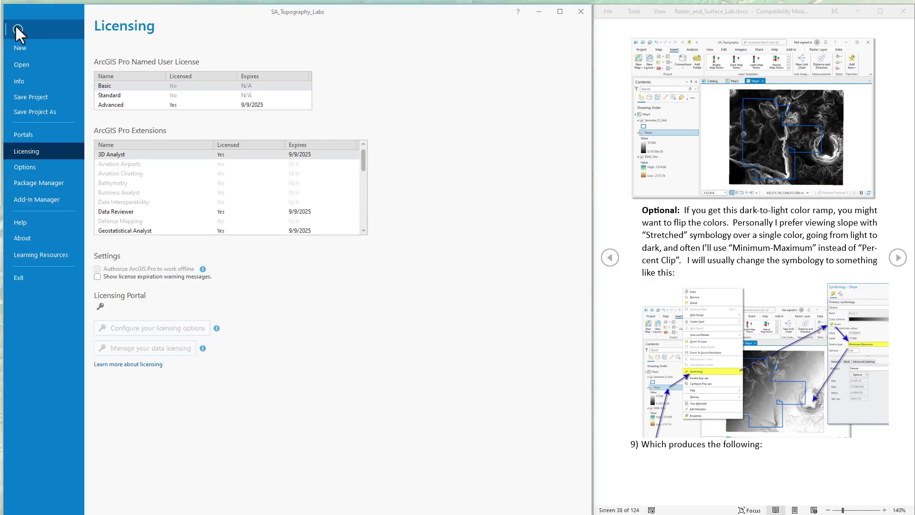
{"action": "left_click", "coordinate": [24, 167]}
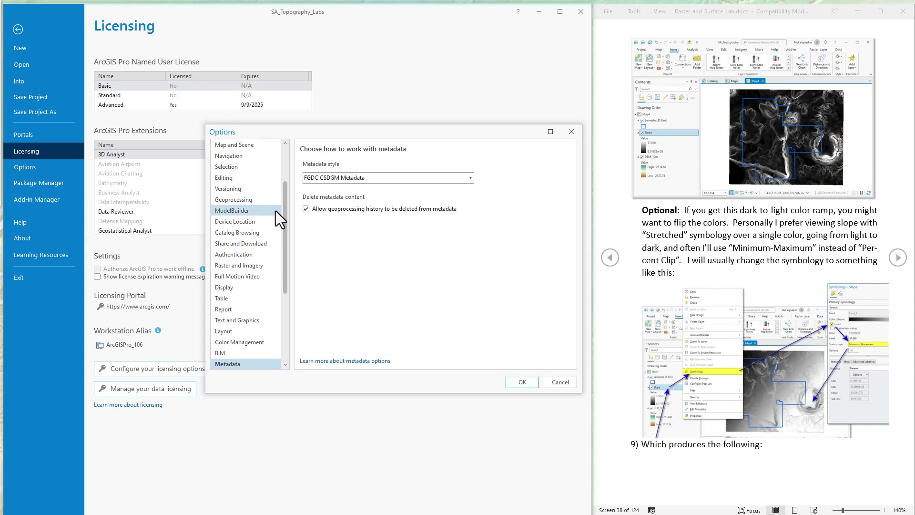
{"action": "left_click_drag", "start_coordinate": [287, 213], "coordinate": [281, 279]}
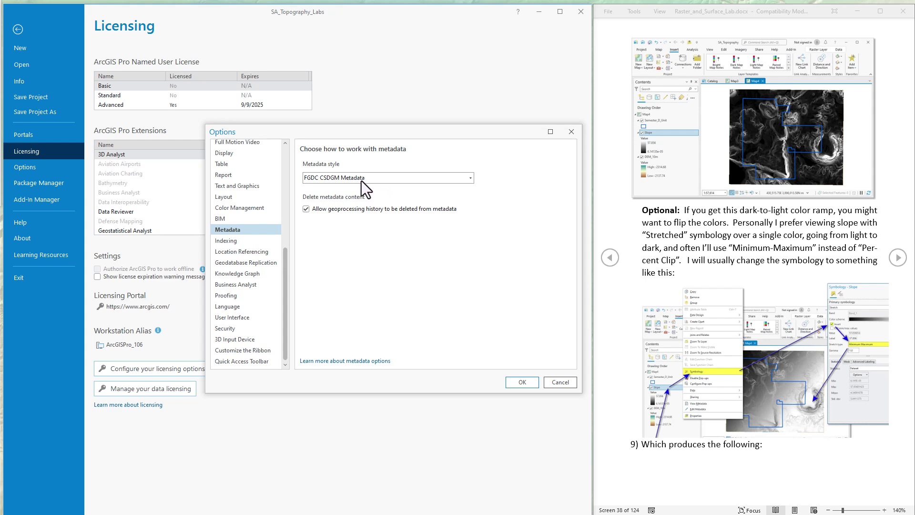
{"action": "left_click", "coordinate": [470, 180]}
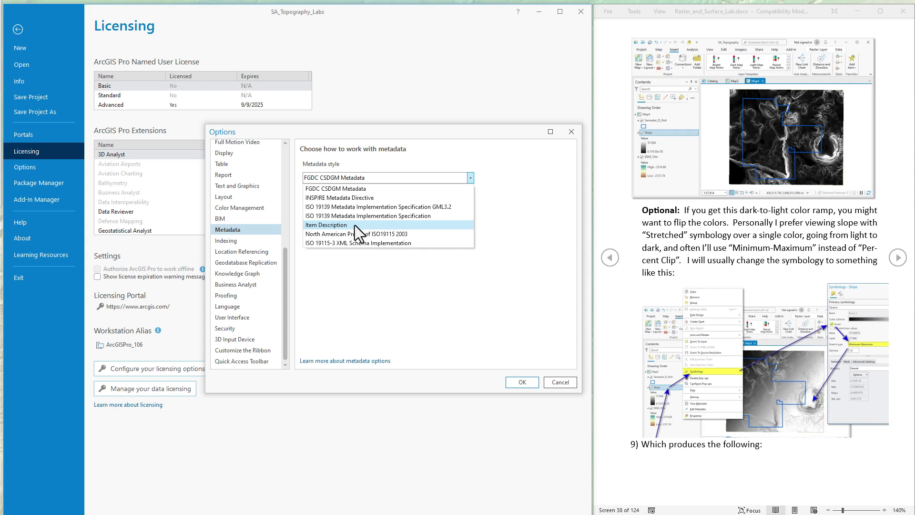
{"action": "left_click", "coordinate": [353, 185]}
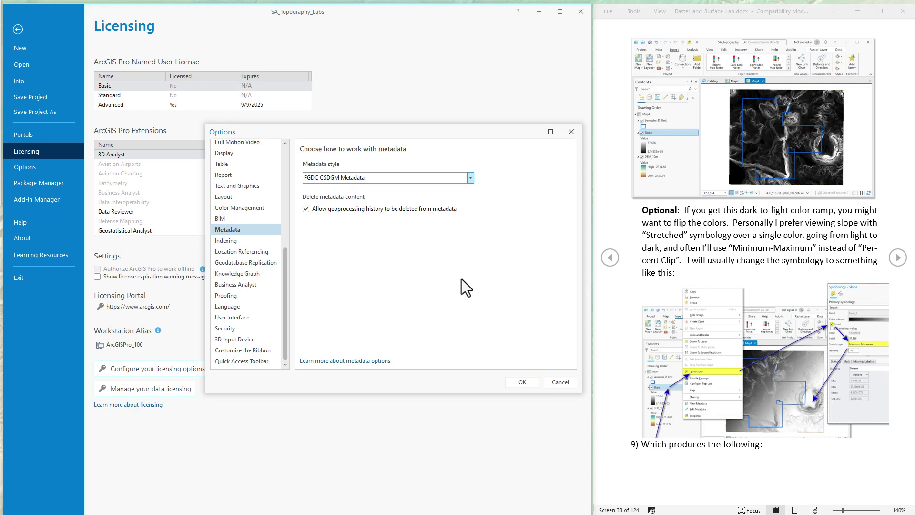
{"action": "left_click", "coordinate": [523, 383]}
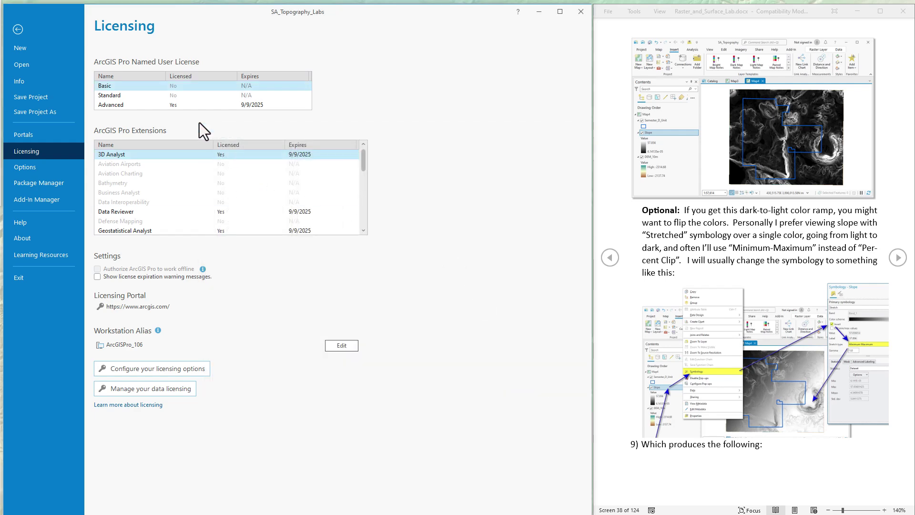
{"action": "left_click", "coordinate": [15, 31]}
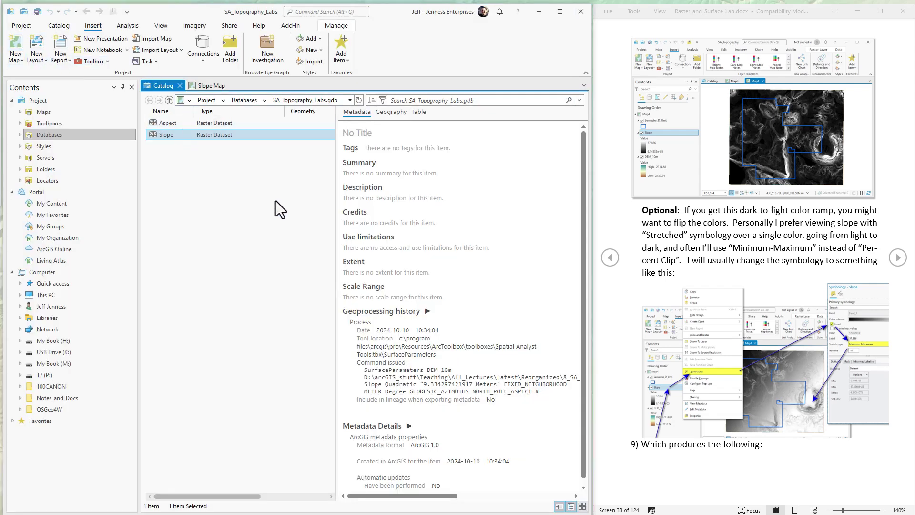